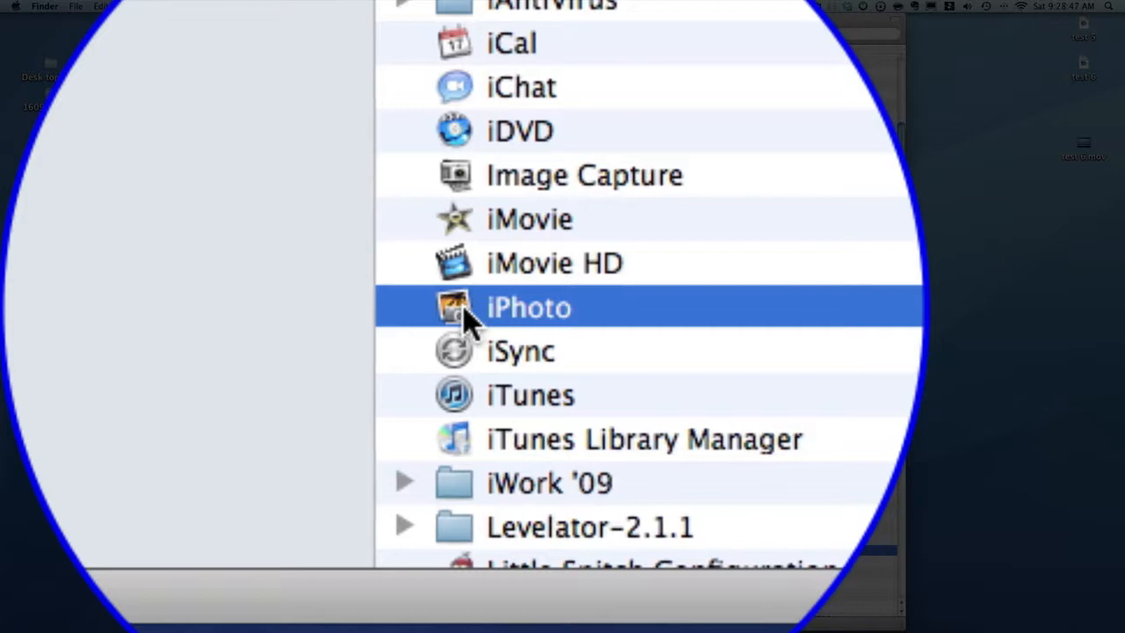
# - Add iPhoto to the Dock from the Applications folder and launch it from there
pyautogui.moveTo(465, 317); pyautogui.dragTo(463, 598)
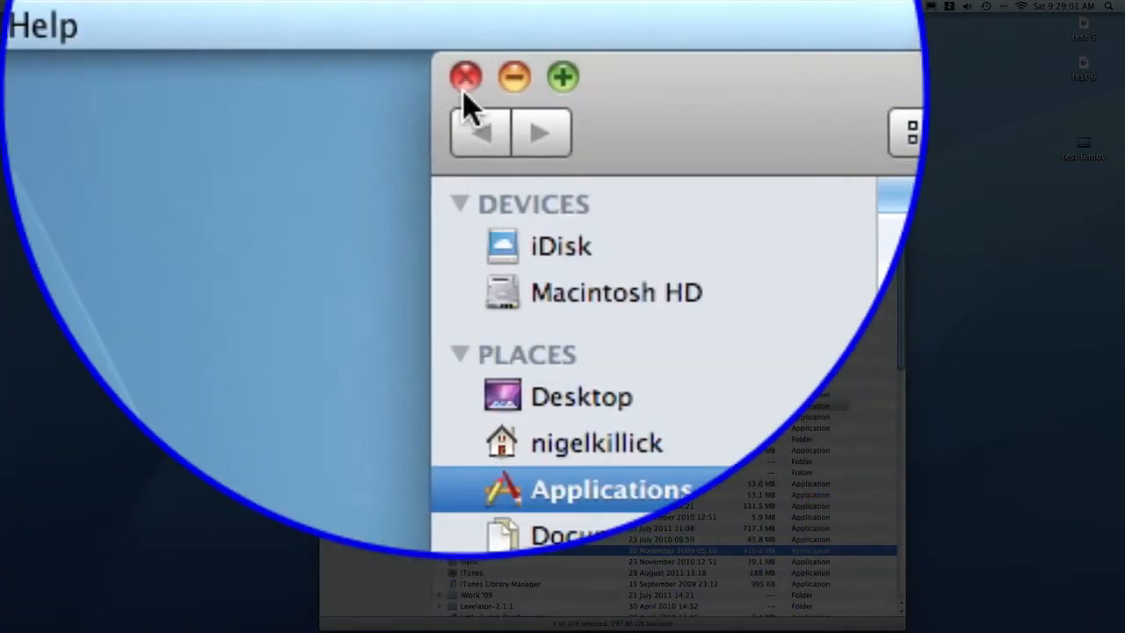
pyautogui.click(463, 77)
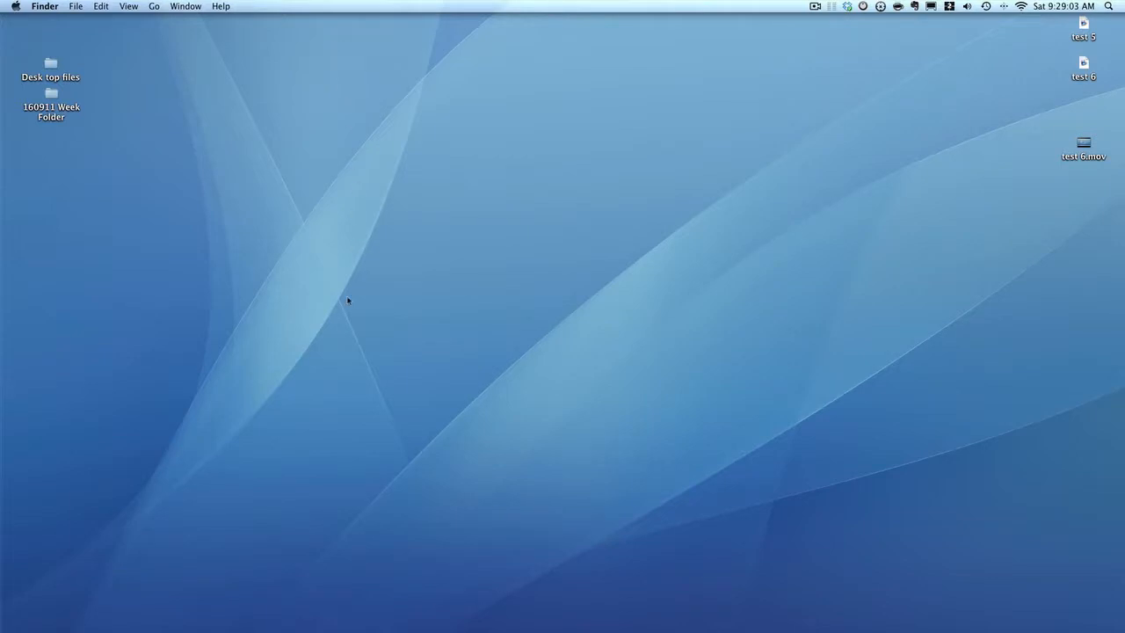
pyautogui.moveTo(352, 621)
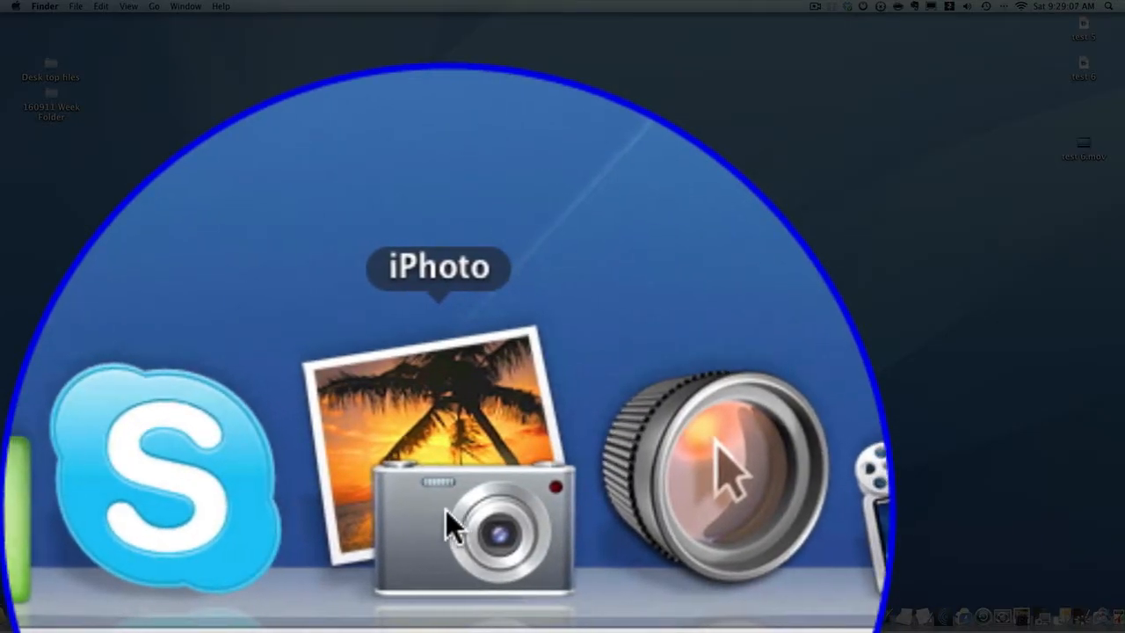
pyautogui.click(303, 596)
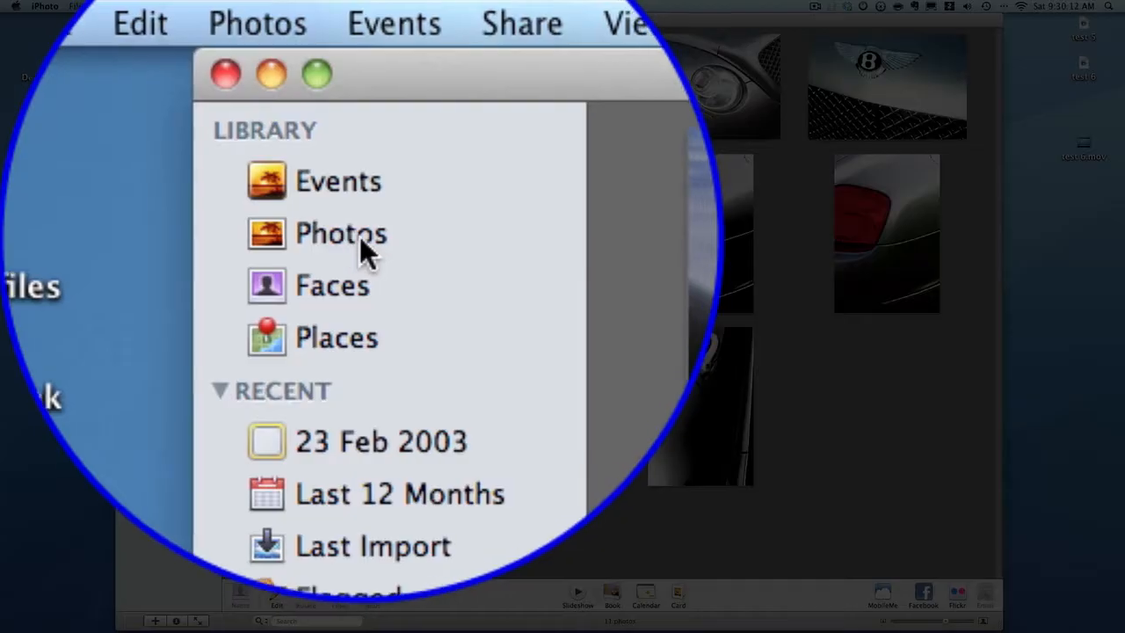
# - Add the "A sound revolution" book cover from the photo library to the Test 4 album and display that album
pyautogui.click(162, 64)
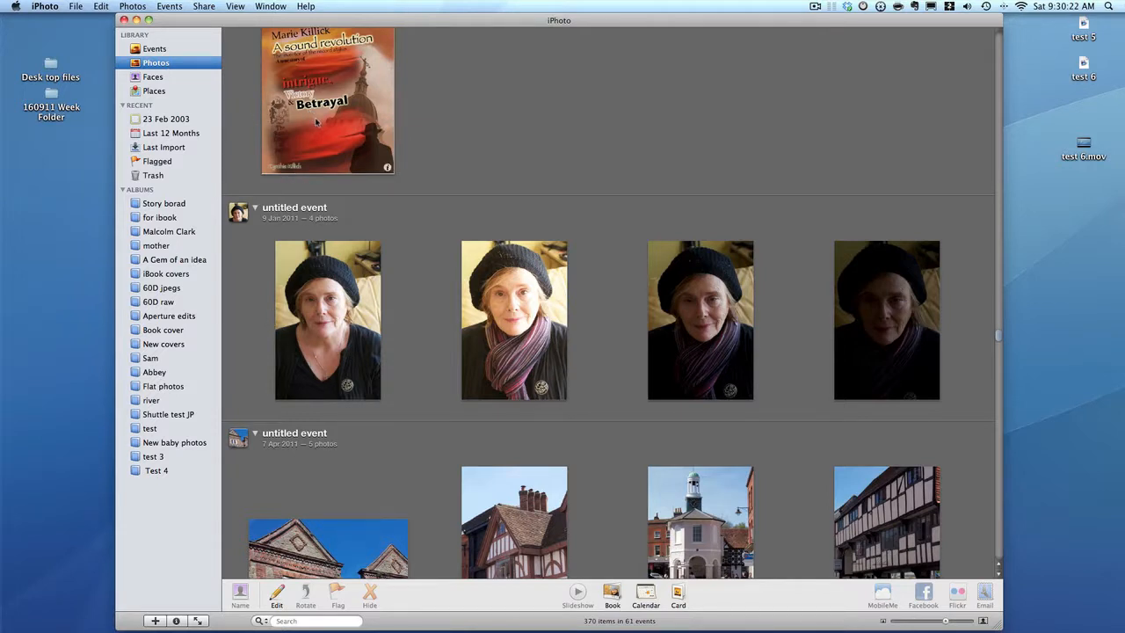
pyautogui.moveTo(316, 122); pyautogui.dragTo(167, 472)
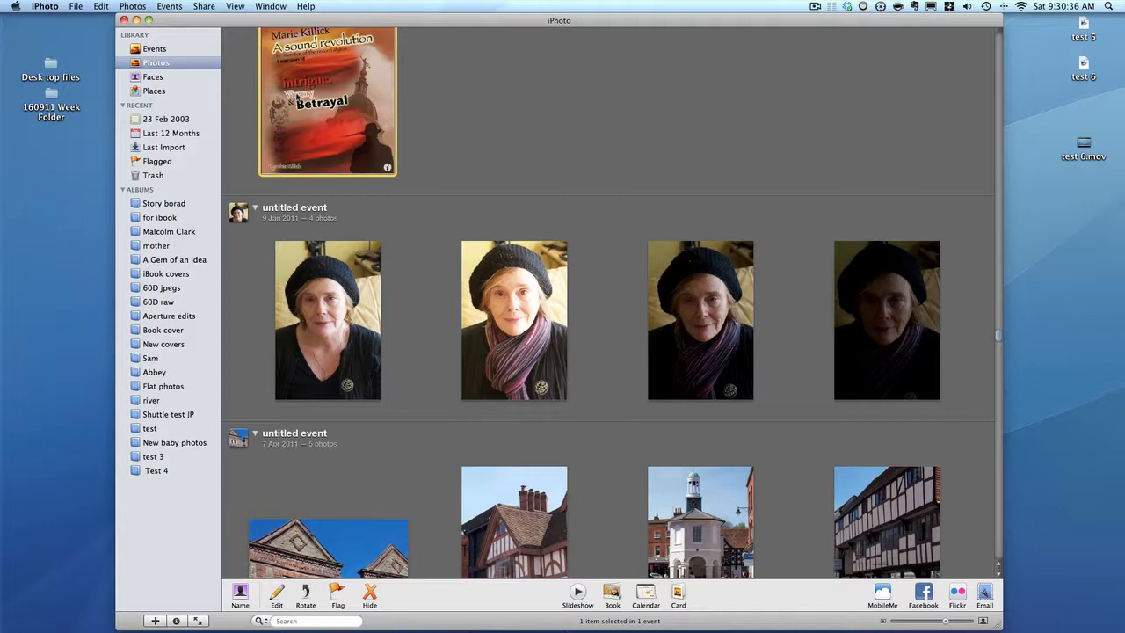
pyautogui.click(164, 474)
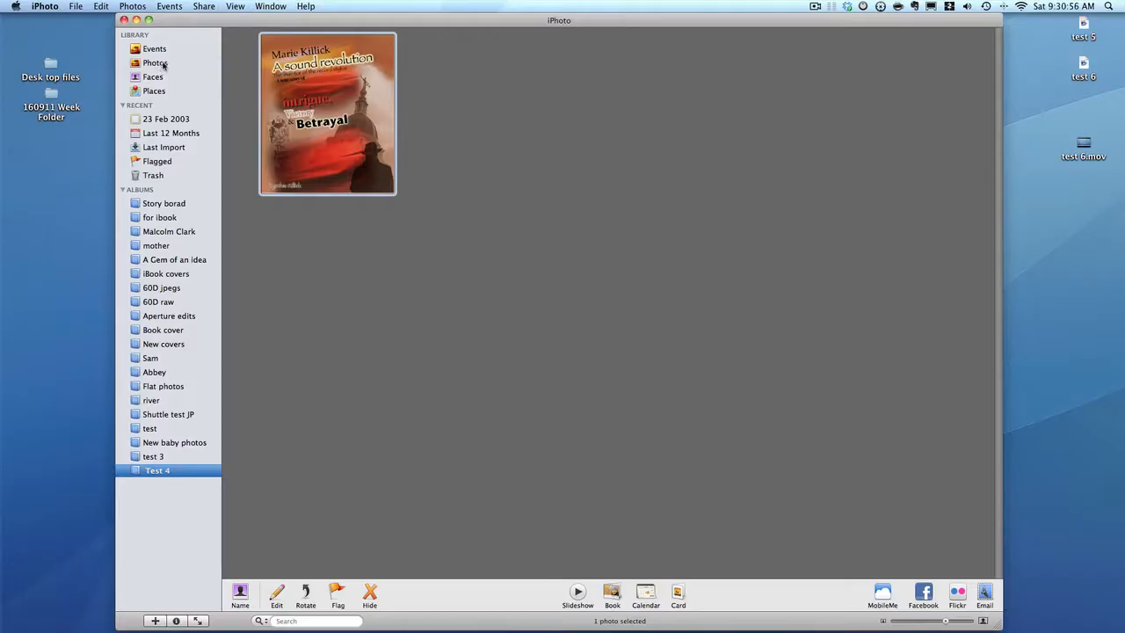
# - Browse the full photo library for the car photos and open the third photo of the 60D raw album for editing
pyautogui.click(163, 64)
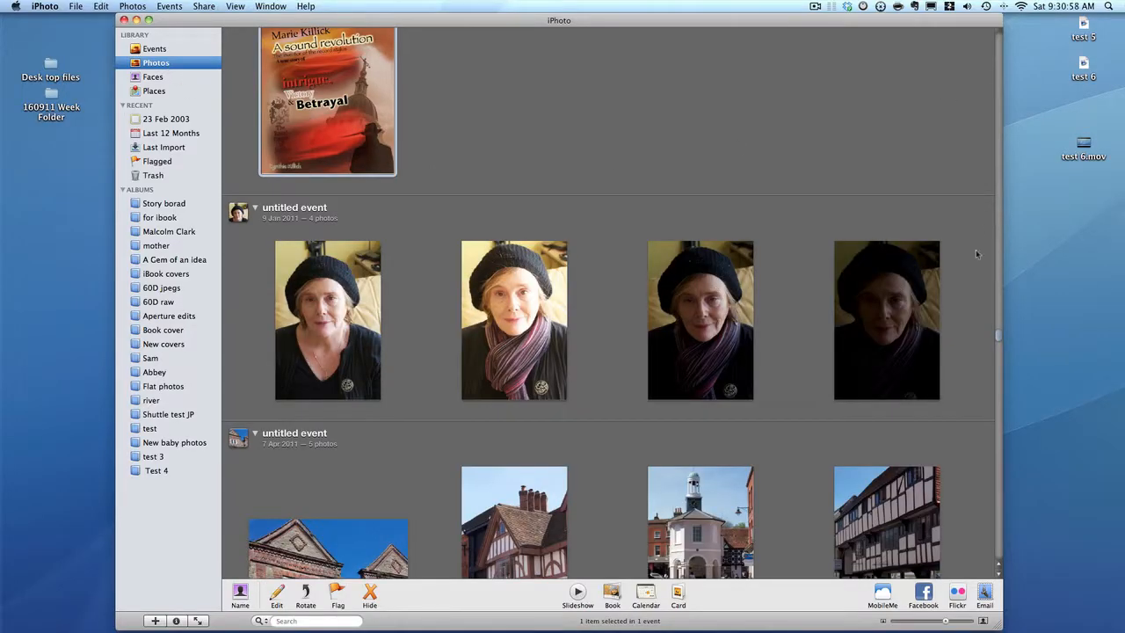
pyautogui.moveTo(997, 337); pyautogui.dragTo(984, 264)
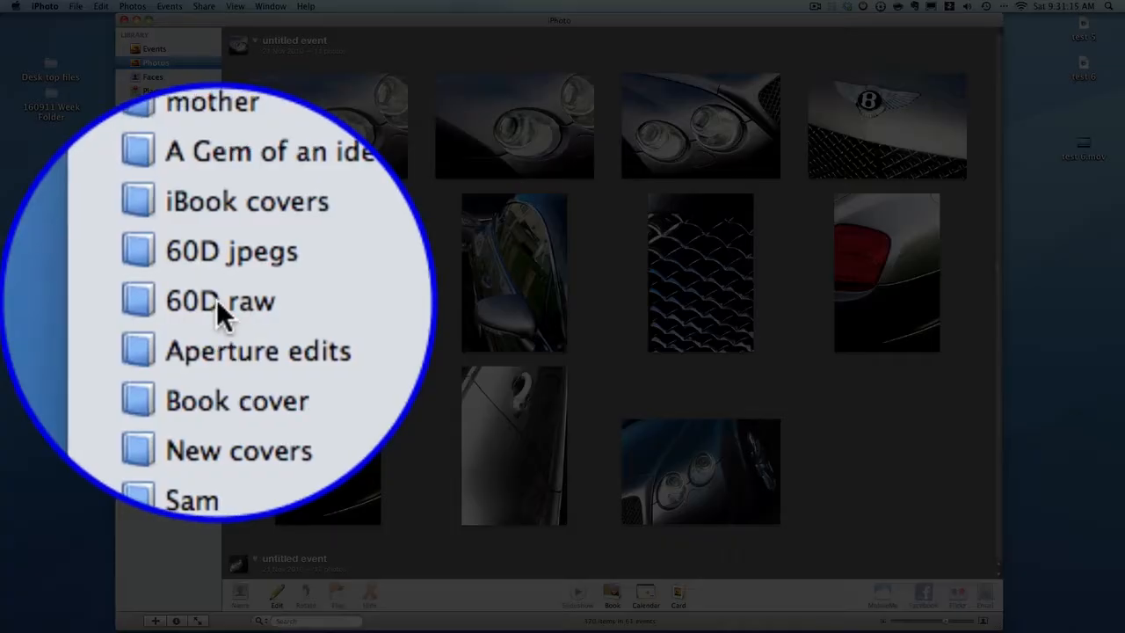
pyautogui.click(159, 301)
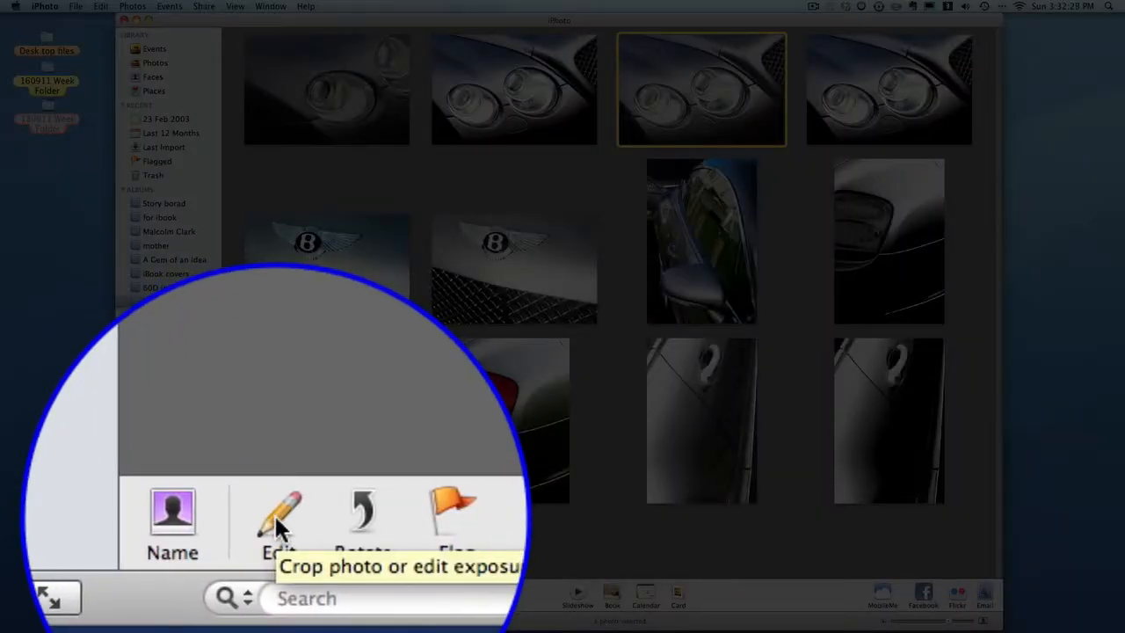
pyautogui.click(276, 519)
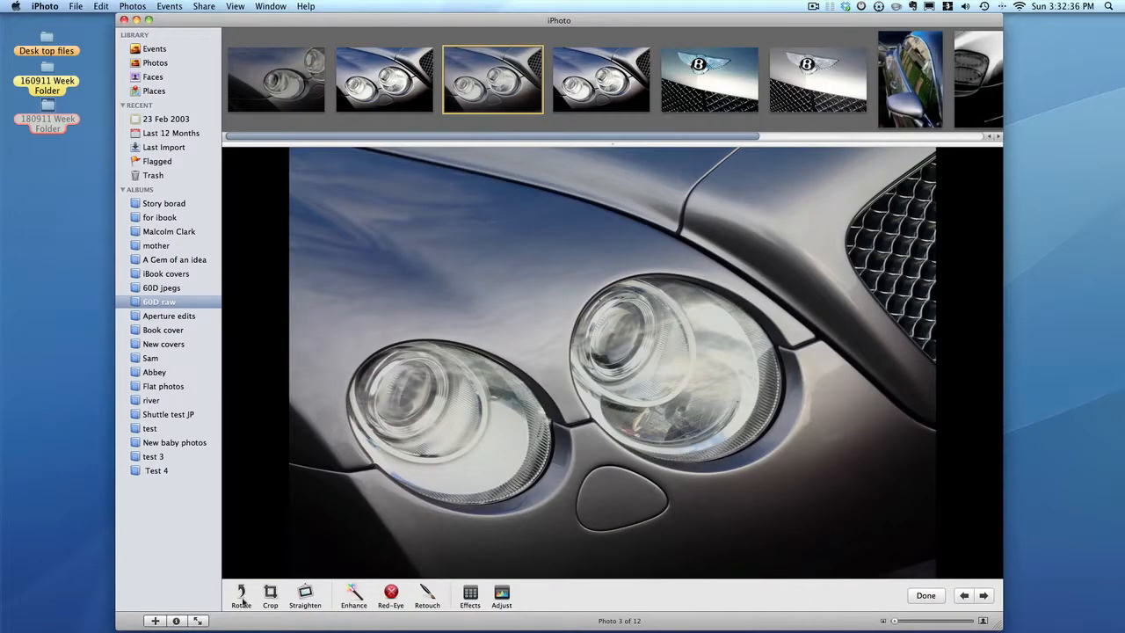
# - Rotate the headlight photo through a full turn in four quarter-turn rotations
pyautogui.click(243, 598)
pyautogui.click(242, 598)
pyautogui.click(244, 595)
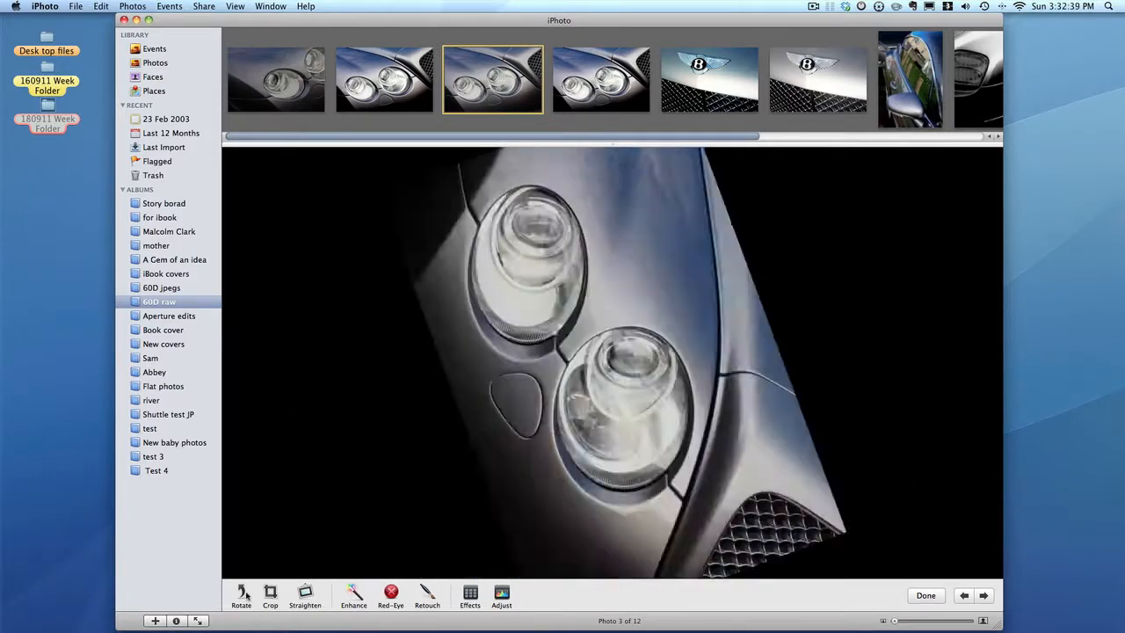
pyautogui.click(243, 596)
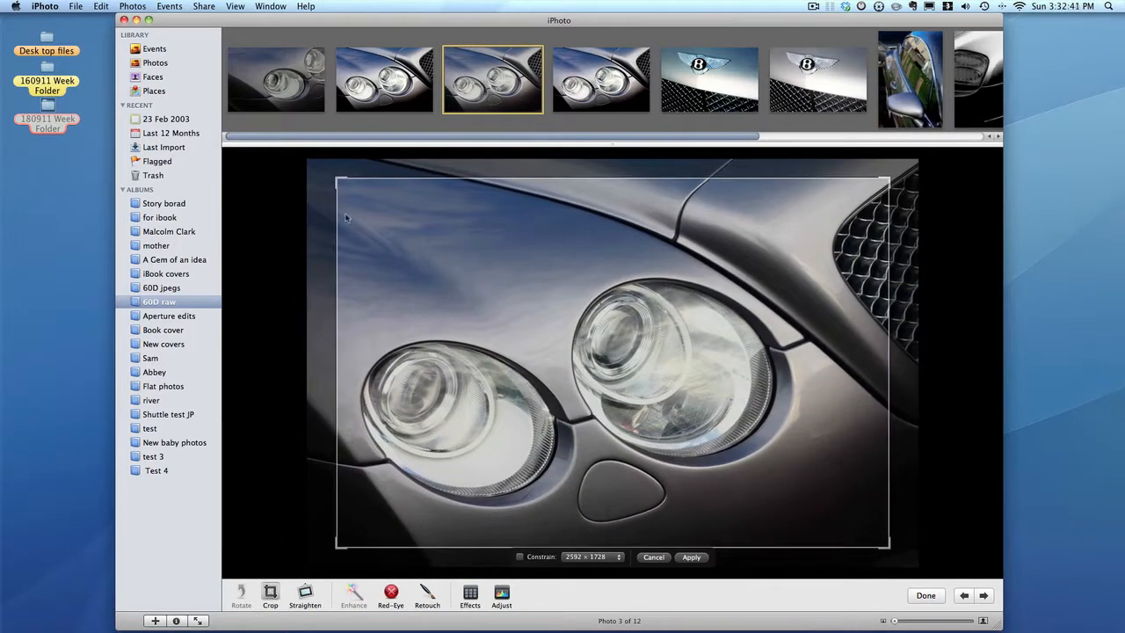
# - Try cropping the photo closely around the larger headlight nearest the grille, and undo the crop
pyautogui.moveTo(341, 182); pyautogui.dragTo(555, 324)
pyautogui.moveTo(731, 436); pyautogui.dragTo(670, 380)
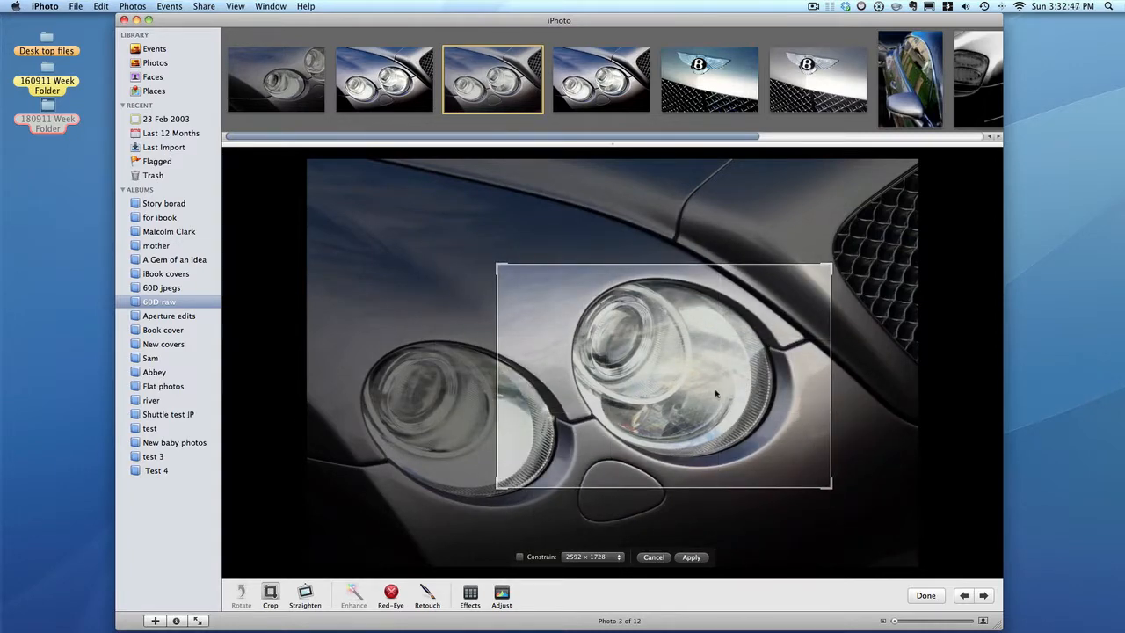
pyautogui.press('Return')
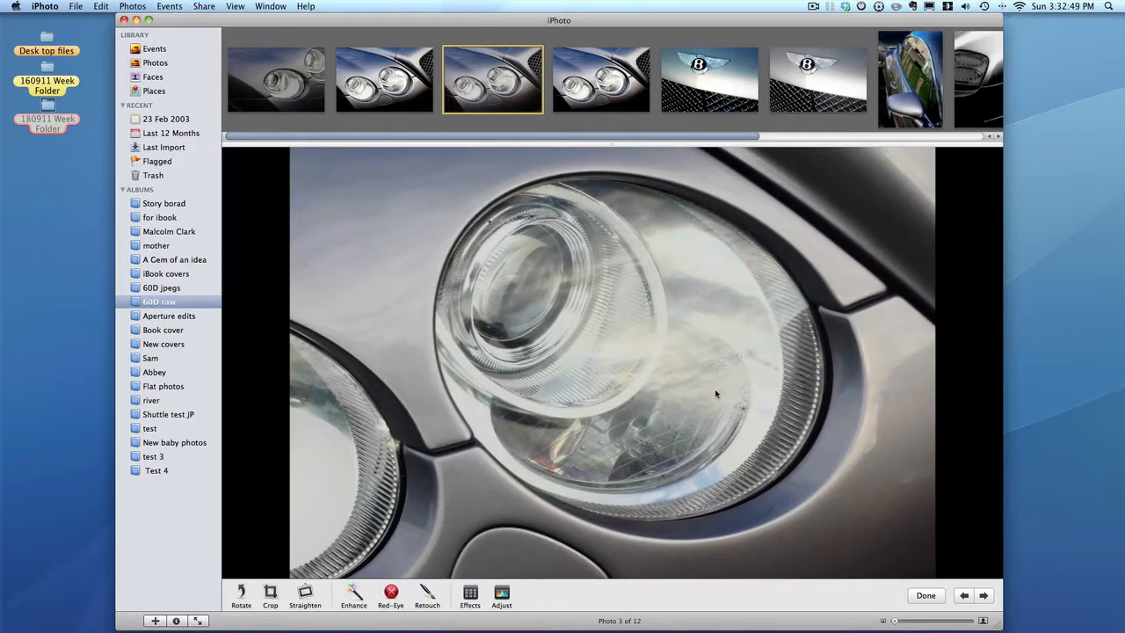
pyautogui.click(101, 6)
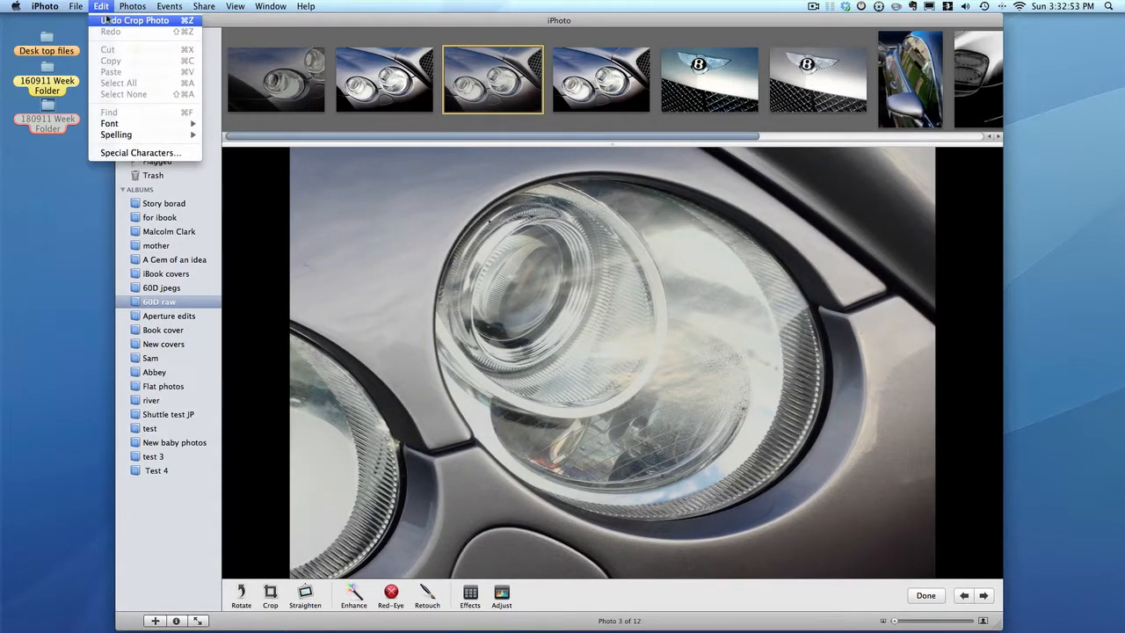
pyautogui.click(108, 20)
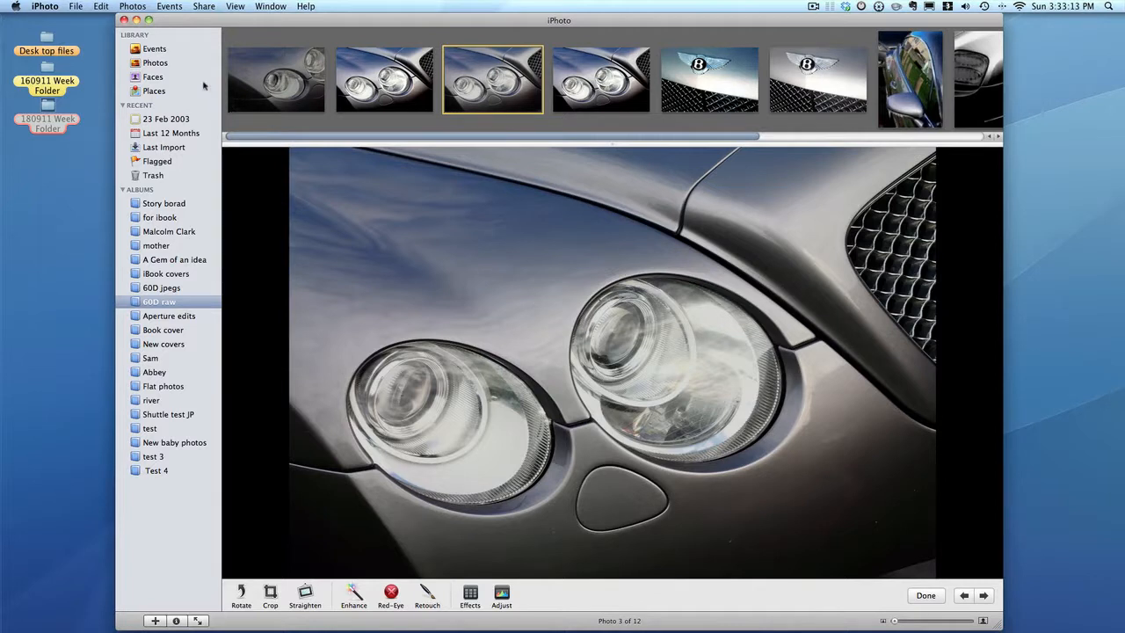
pyautogui.click(101, 8)
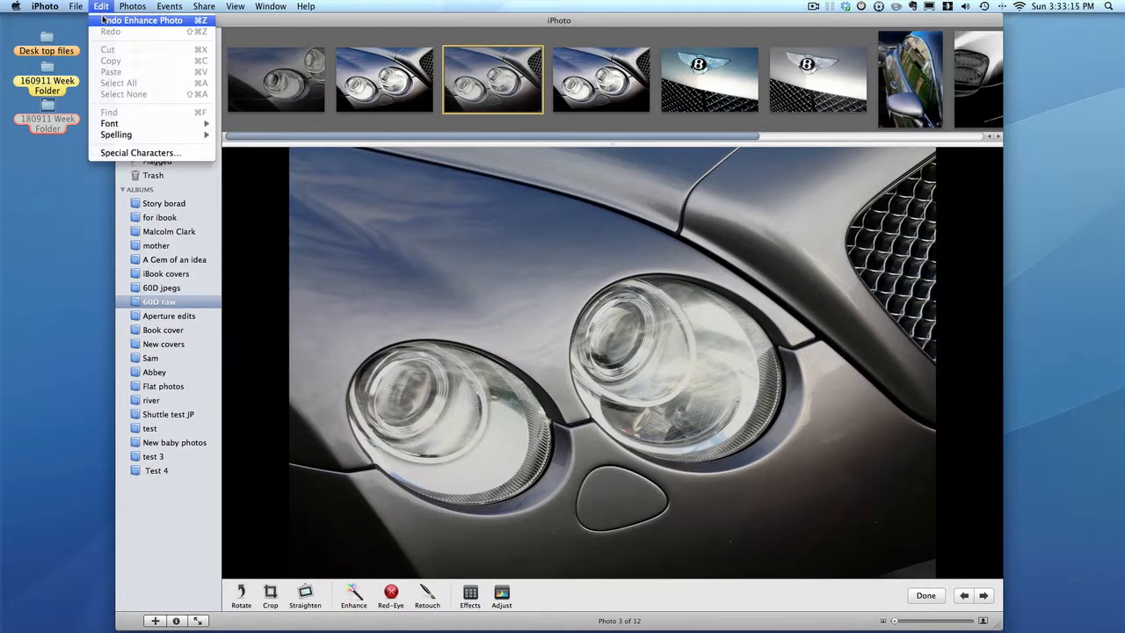
pyautogui.click(232, 101)
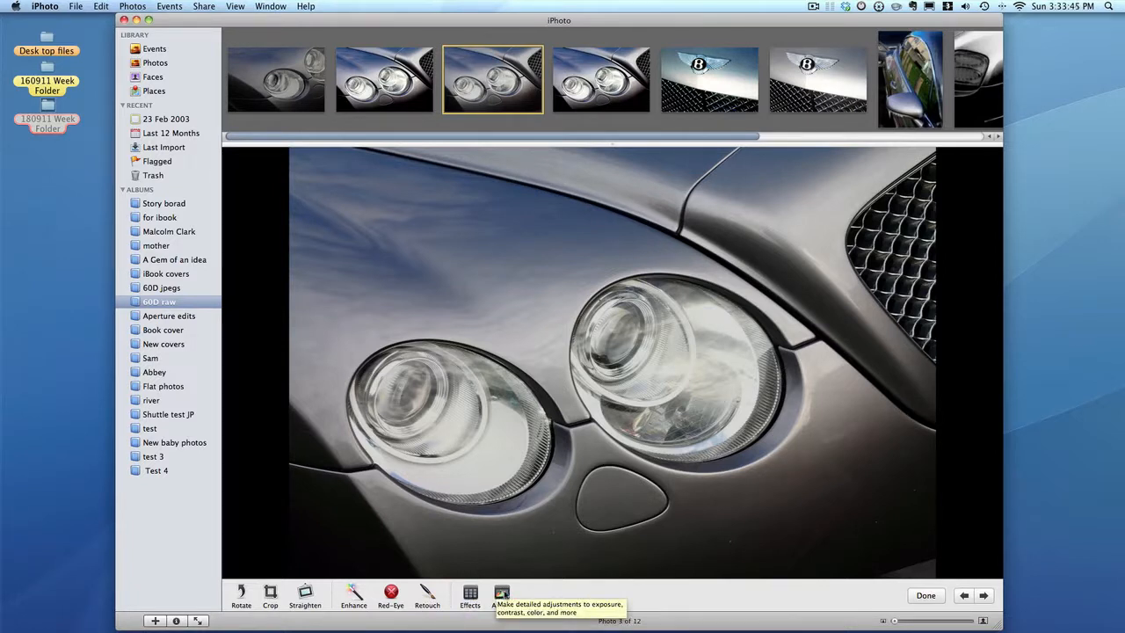
# - Show the Adjust and Effects controls for the headlight photo and revert its existing adjustments to the defaults
pyautogui.click(502, 594)
pyautogui.click(471, 594)
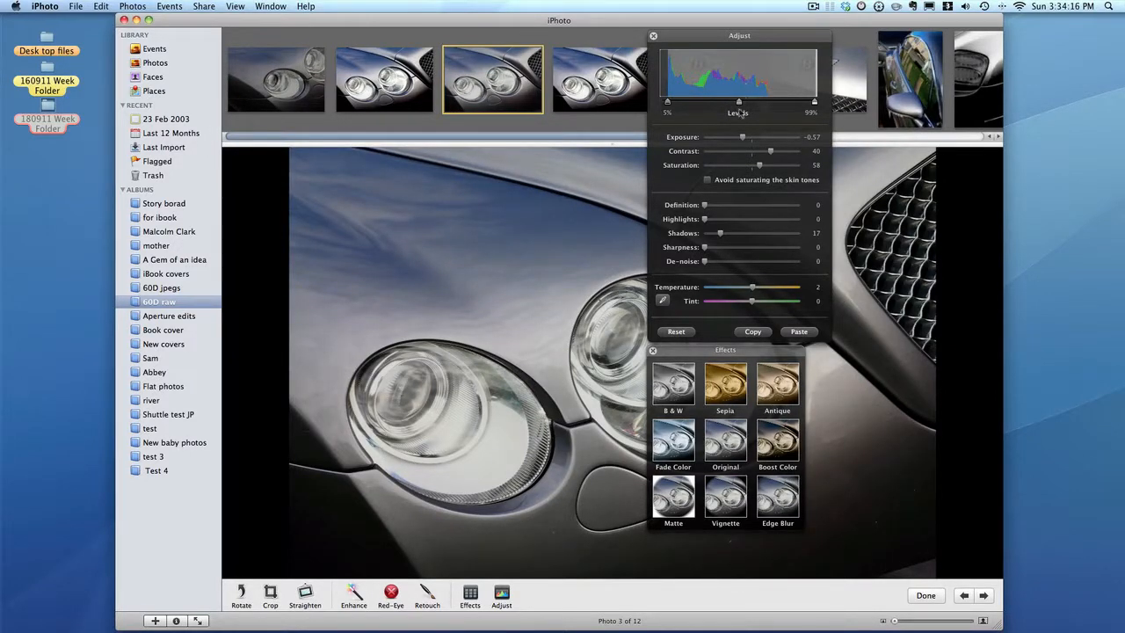
pyautogui.press('super+z')
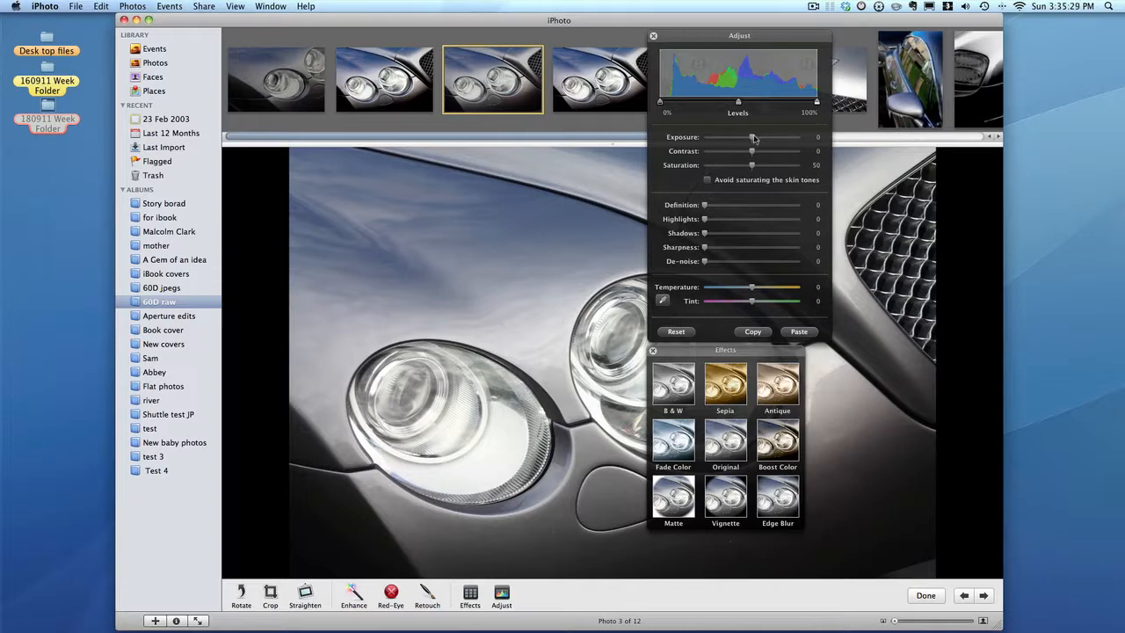
# - Set the photo's exposure to 0.02, contrast to 50 and saturation to 61
pyautogui.moveTo(753, 138); pyautogui.dragTo(703, 149)
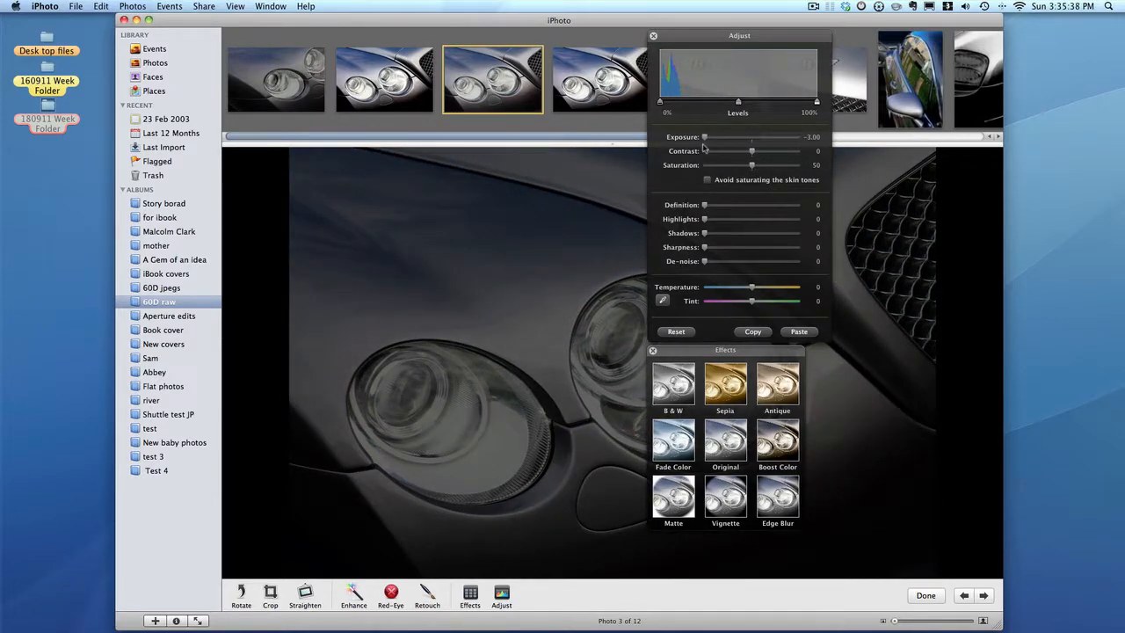
pyautogui.moveTo(703, 149)
pyautogui.mouseDown()
pyautogui.moveTo(773, 138)
pyautogui.moveTo(793, 141)
pyautogui.moveTo(705, 156)
pyautogui.moveTo(803, 152)
pyautogui.moveTo(749, 155)
pyautogui.mouseUp()
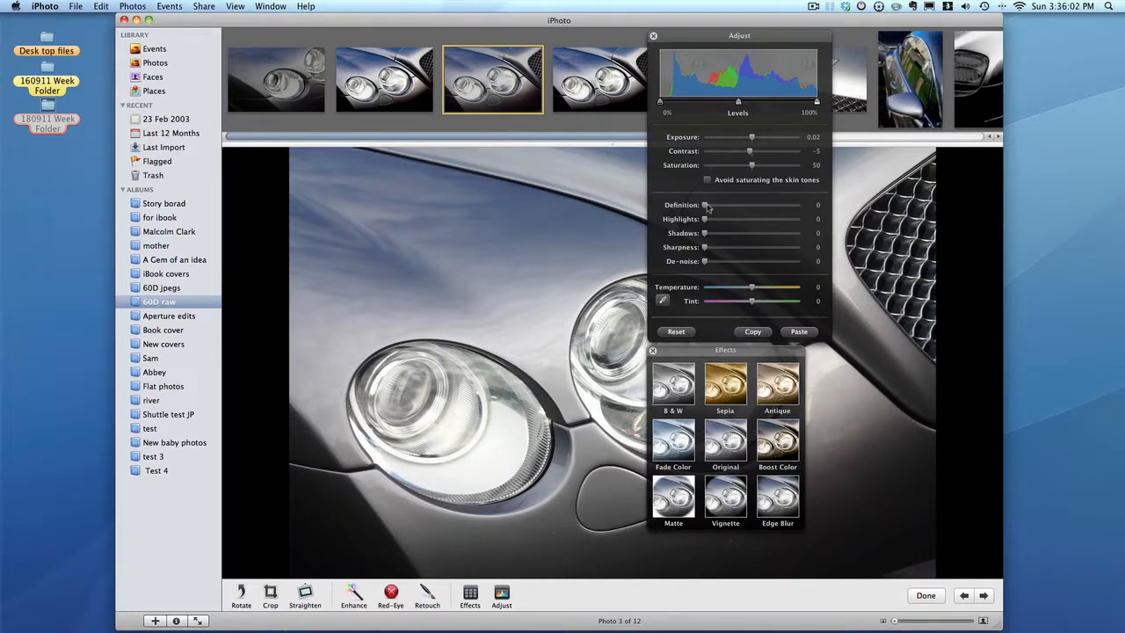
pyautogui.moveTo(750, 154)
pyautogui.mouseDown()
pyautogui.moveTo(789, 152)
pyautogui.moveTo(762, 167)
pyautogui.mouseUp()
pyautogui.click(753, 166)
# - Set the photo's definition to 18, highlights to 60, shadows to 1, sharpness to 27 and de-noise to 29
pyautogui.moveTo(704, 205); pyautogui.dragTo(706, 234)
pyautogui.moveTo(706, 284); pyautogui.dragTo(731, 288)
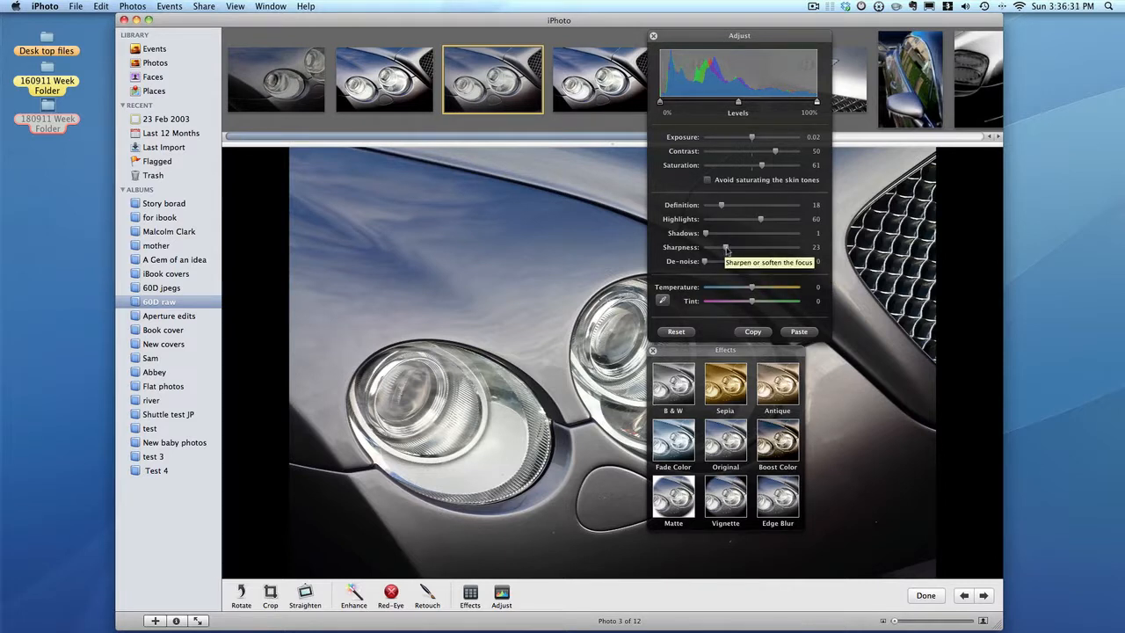
pyautogui.moveTo(729, 250); pyautogui.dragTo(733, 251)
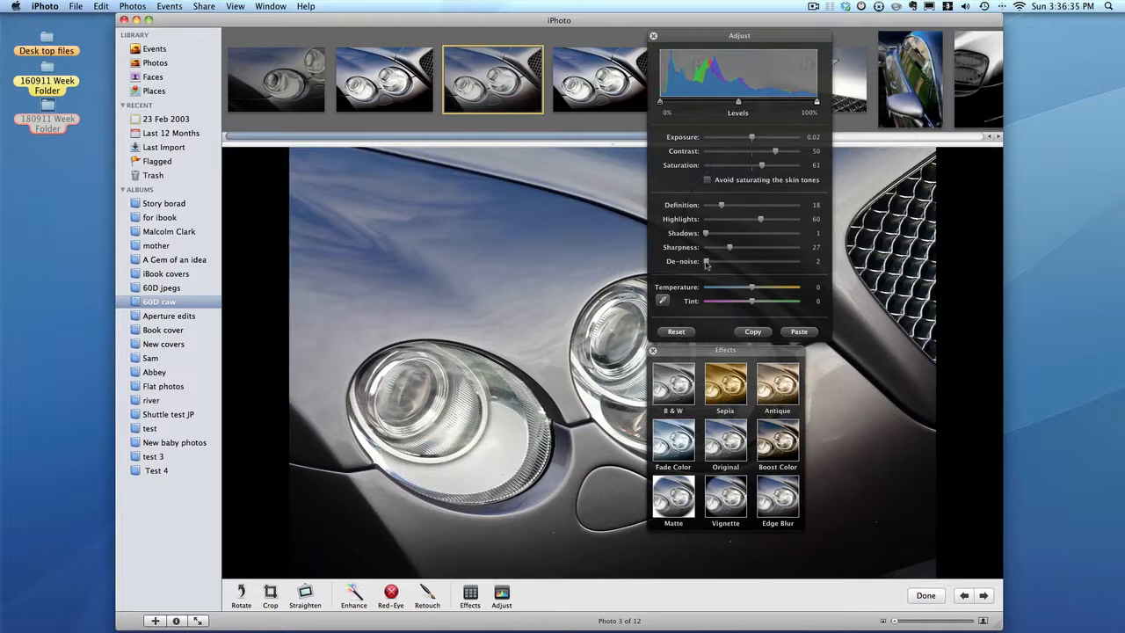
pyautogui.moveTo(707, 264)
pyautogui.mouseDown()
pyautogui.moveTo(732, 266)
pyautogui.moveTo(724, 271)
pyautogui.mouseUp()
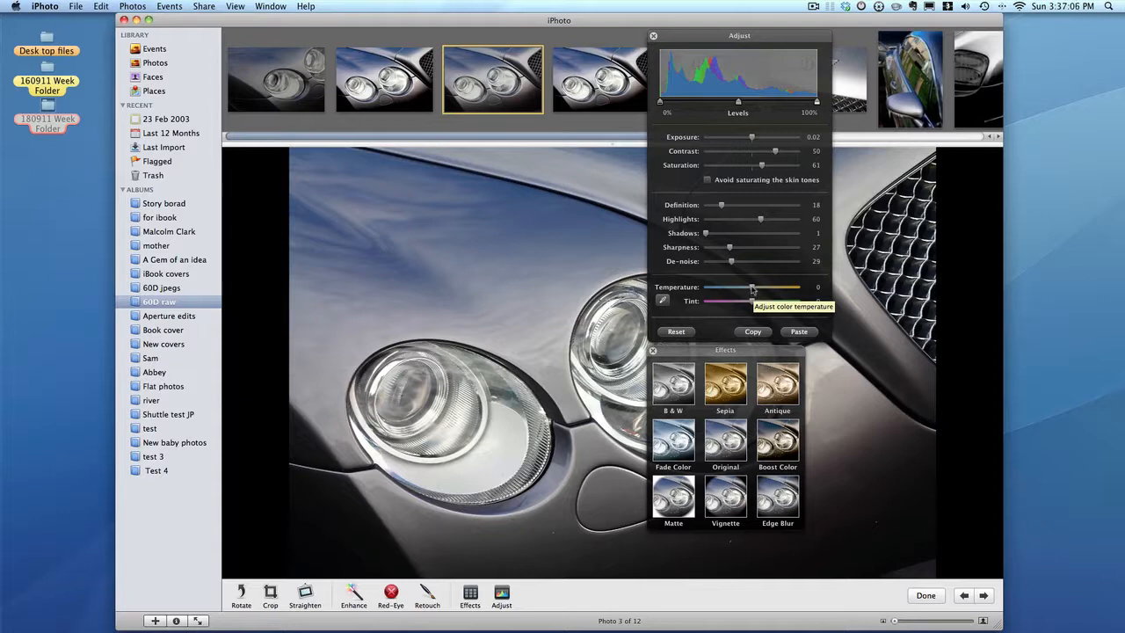
# - Set the photo's temperature to -1 and tint to -3, and copy the complete set of adjustments
pyautogui.moveTo(752, 289)
pyautogui.mouseDown()
pyautogui.moveTo(770, 290)
pyautogui.moveTo(740, 293)
pyautogui.moveTo(751, 293)
pyautogui.mouseUp()
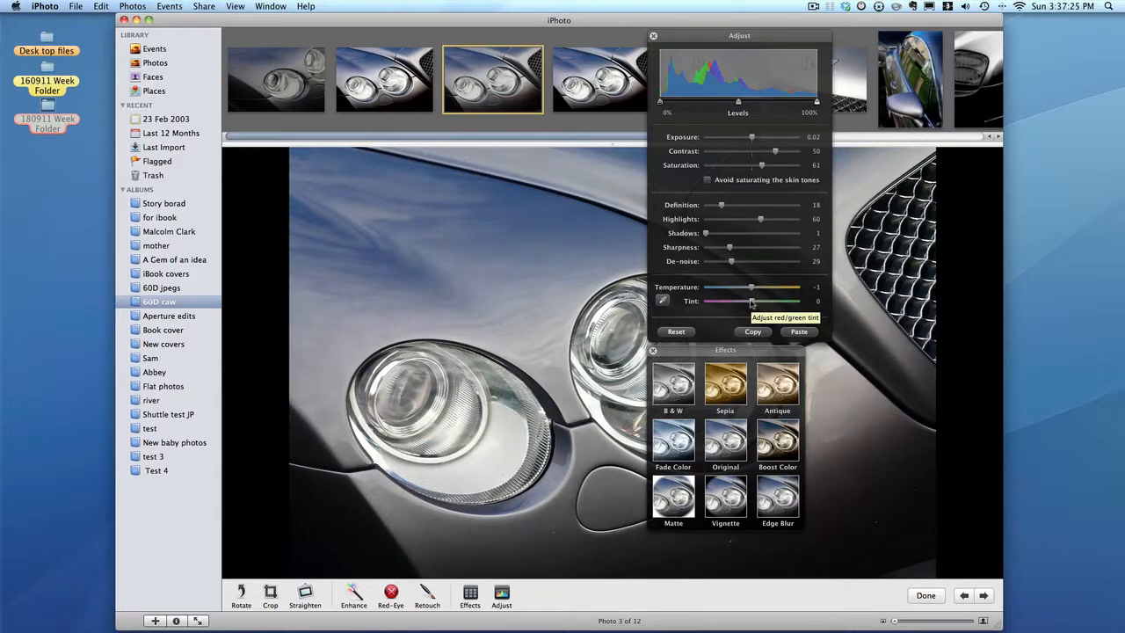
pyautogui.moveTo(756, 303)
pyautogui.mouseDown()
pyautogui.moveTo(802, 304)
pyautogui.moveTo(706, 309)
pyautogui.moveTo(775, 307)
pyautogui.moveTo(749, 305)
pyautogui.mouseUp()
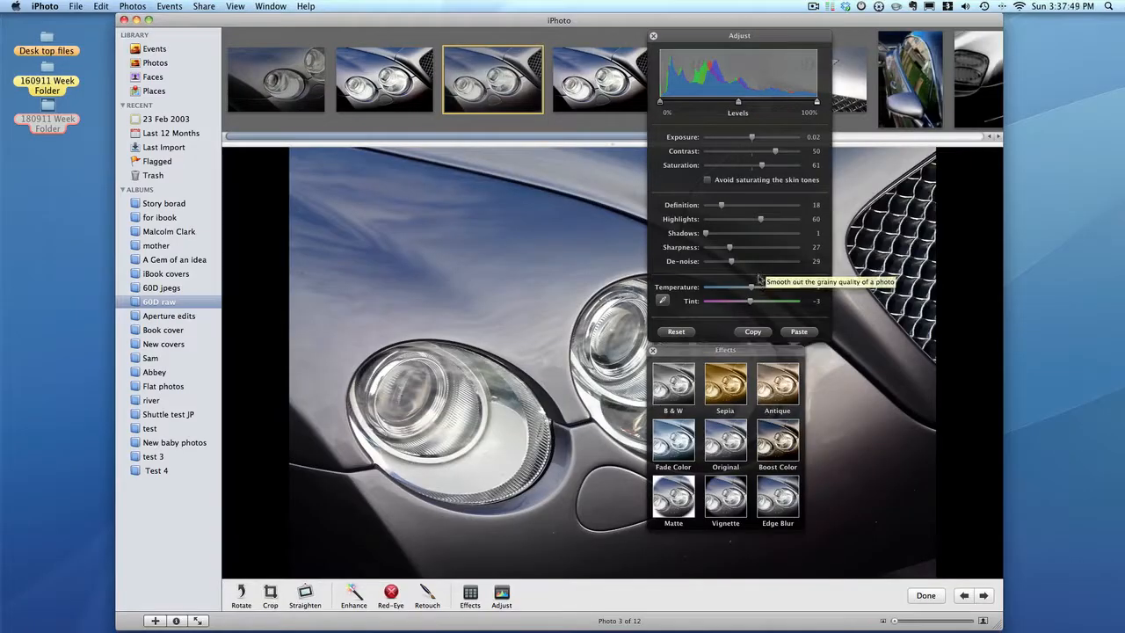
pyautogui.click(753, 332)
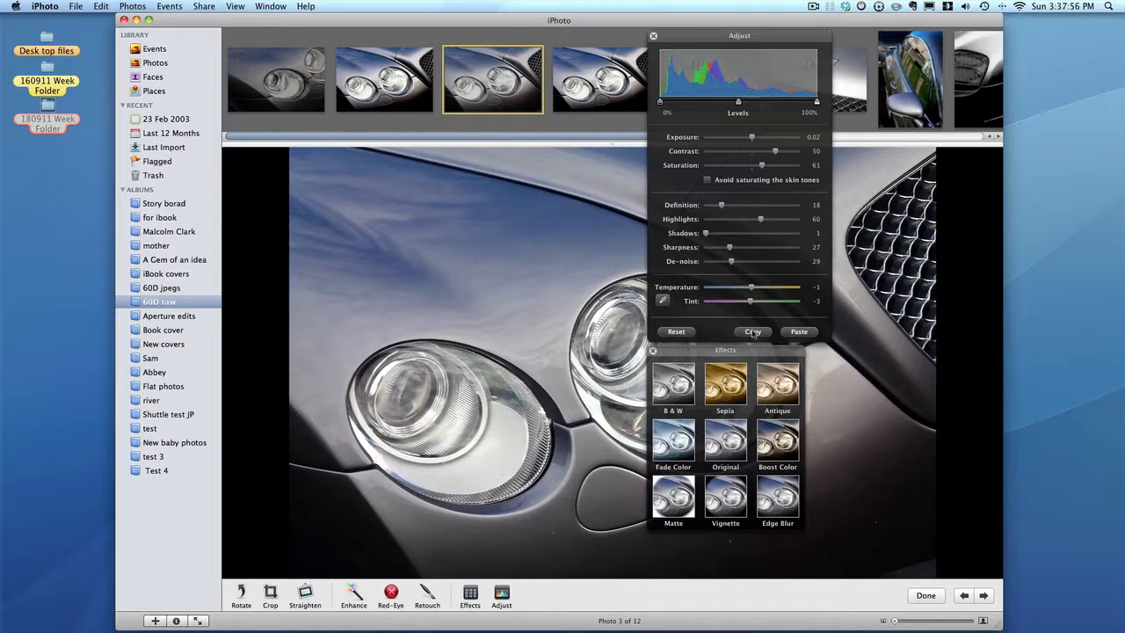